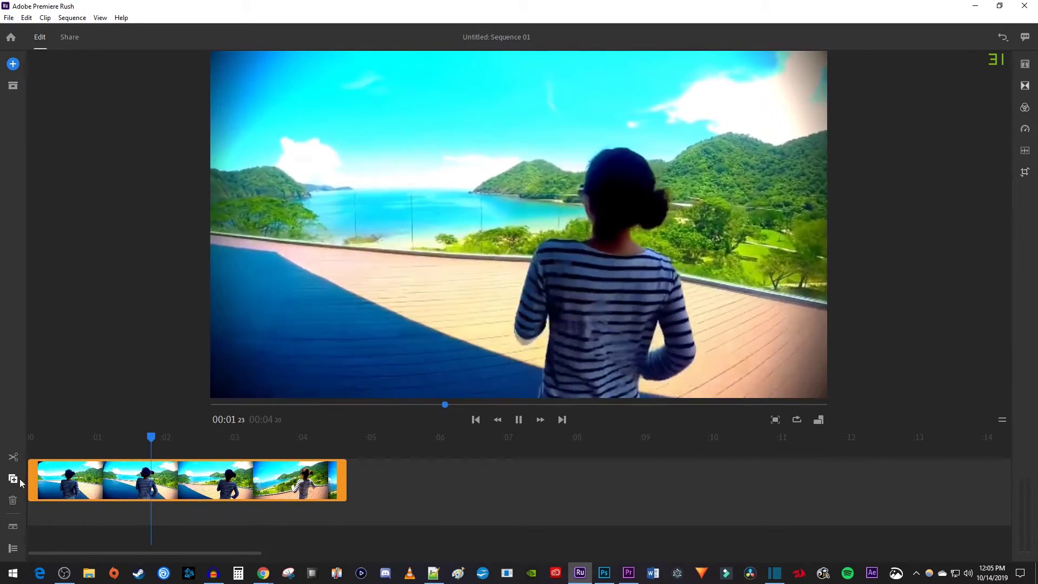
# - In the Speed panel, try the whole clip at 196% and then slow it to 38%
pyautogui.press('space')
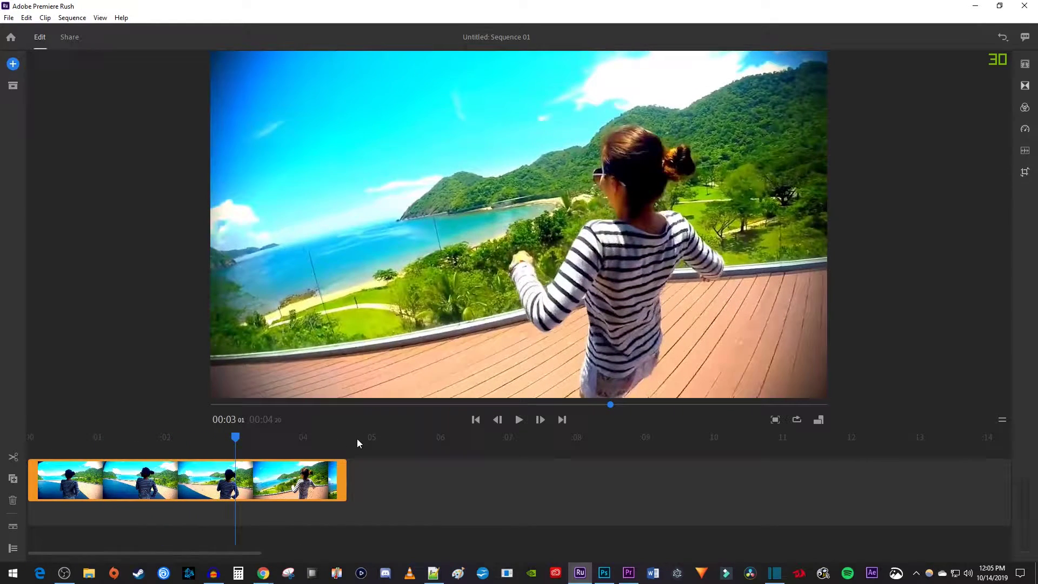
pyautogui.click(127, 481)
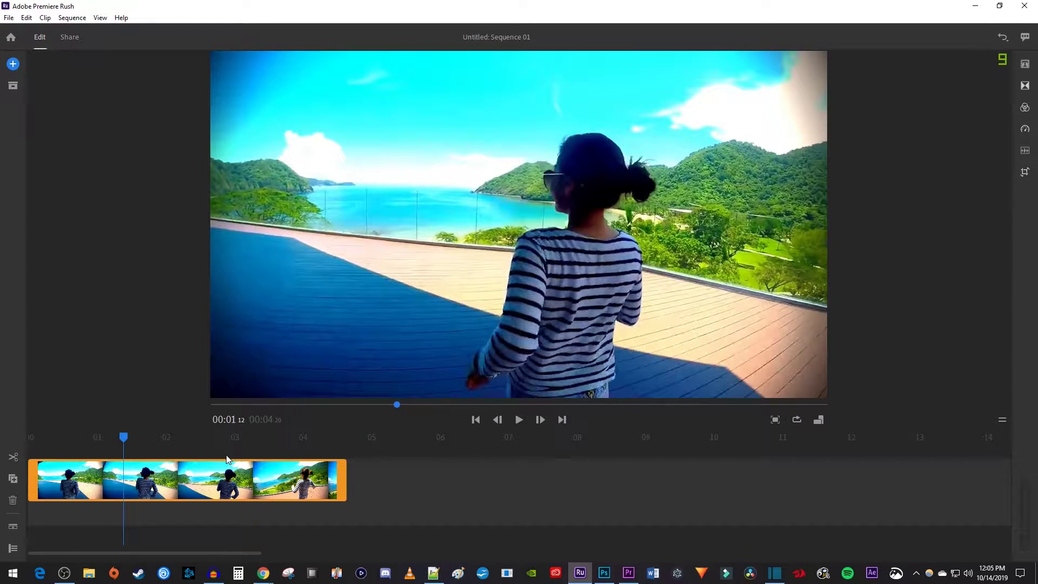
pyautogui.click(1024, 130)
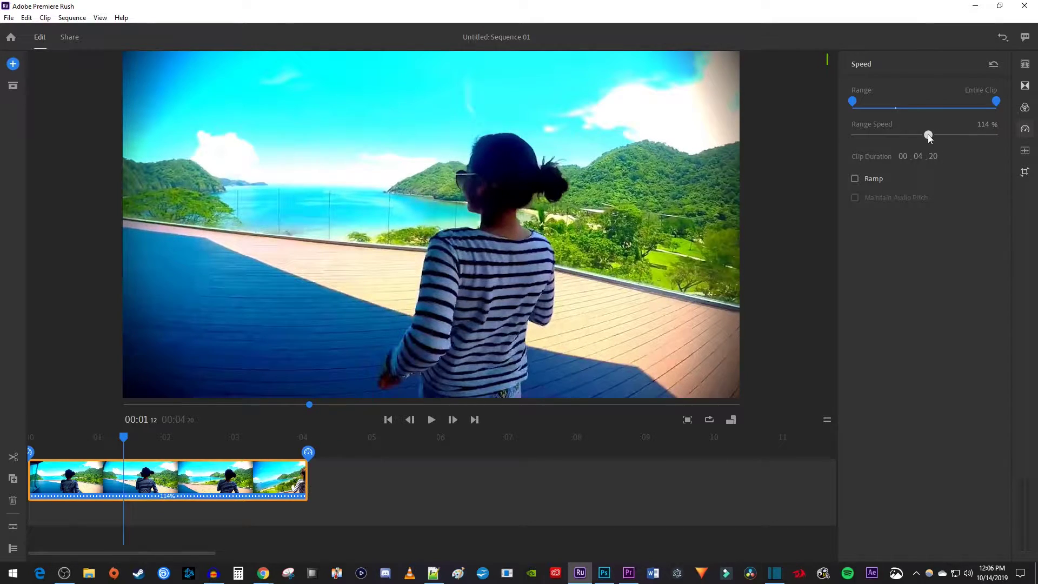
pyautogui.moveTo(928, 136); pyautogui.dragTo(945, 136)
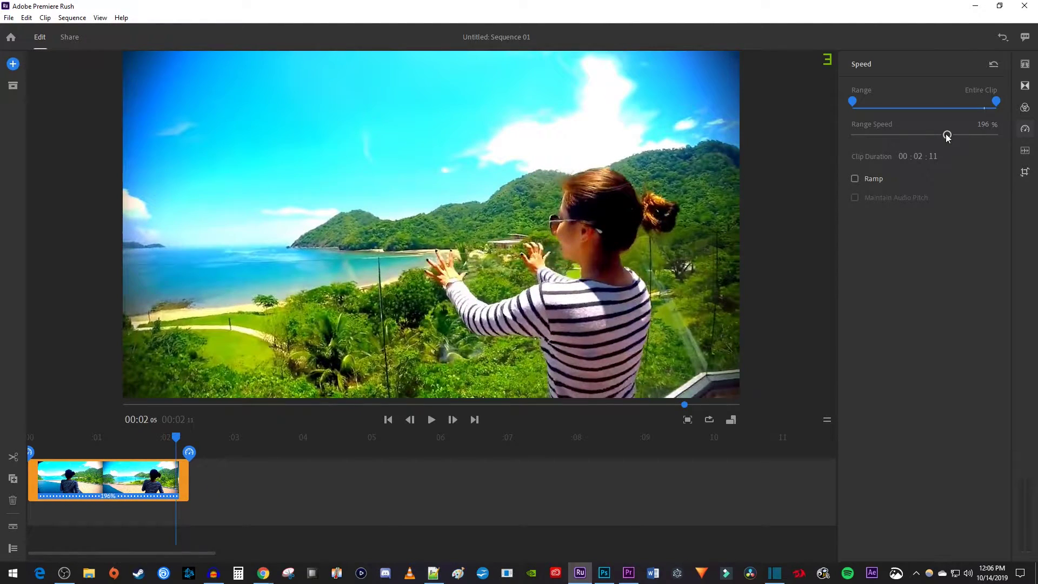
pyautogui.moveTo(947, 136); pyautogui.dragTo(896, 137)
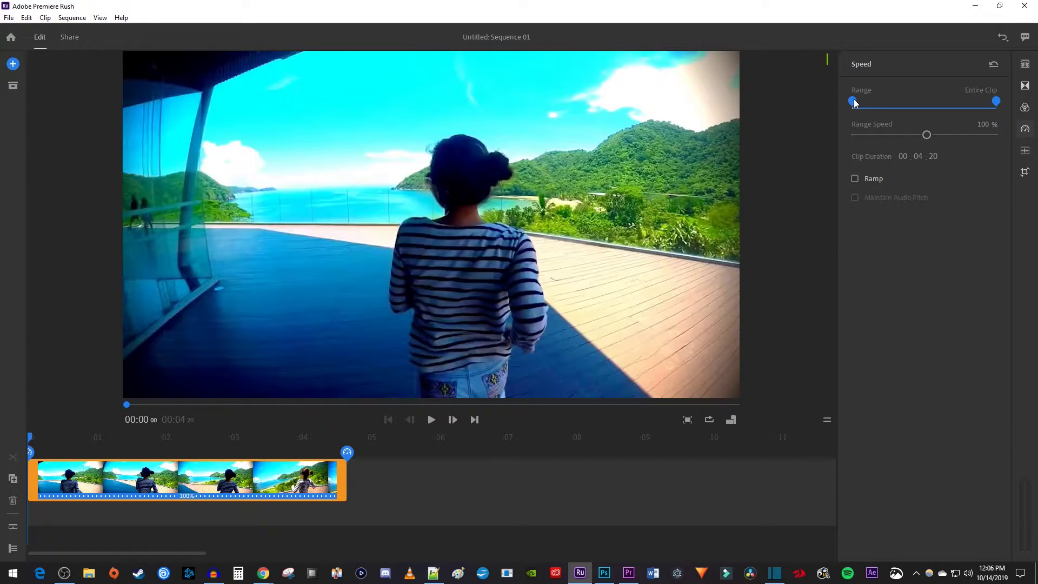
# - Narrow the speed range to a middle section from roughly 1 to 3 seconds
pyautogui.moveTo(854, 102); pyautogui.dragTo(892, 105)
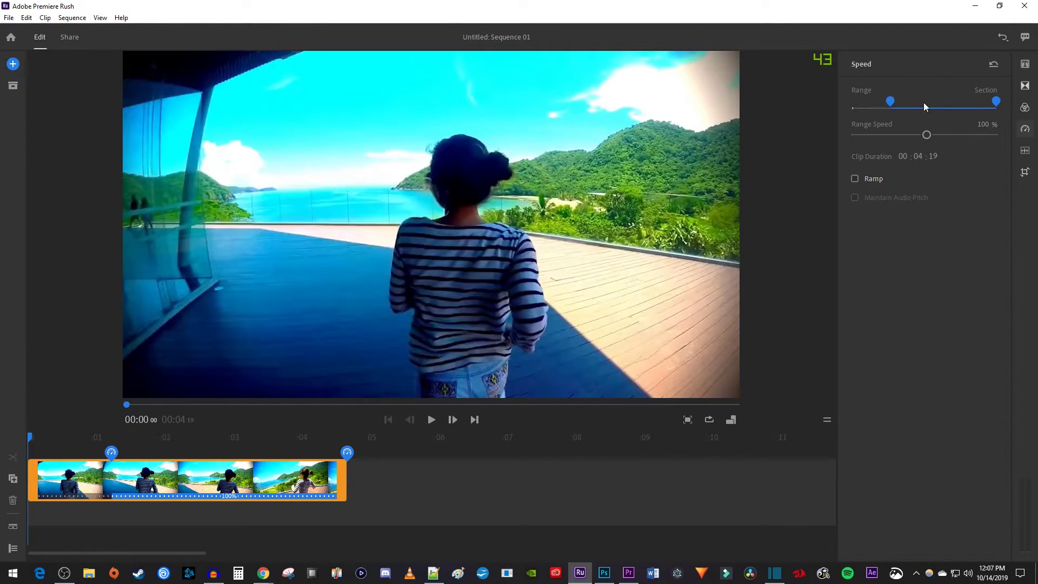
pyautogui.moveTo(996, 103); pyautogui.dragTo(955, 104)
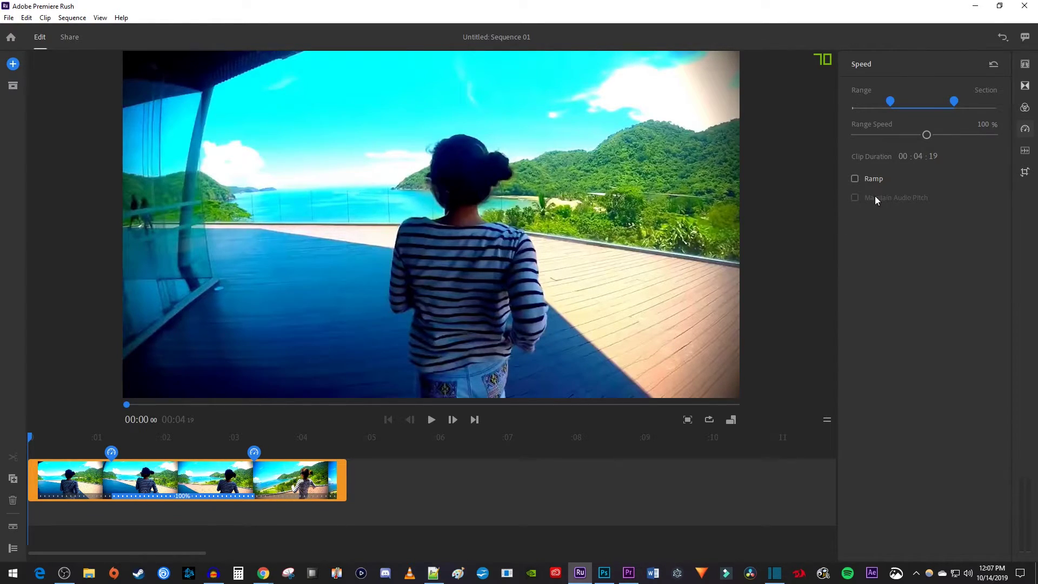
# - Speed up the middle section to 215% and preview the playback
pyautogui.moveTo(928, 136); pyautogui.dragTo(949, 136)
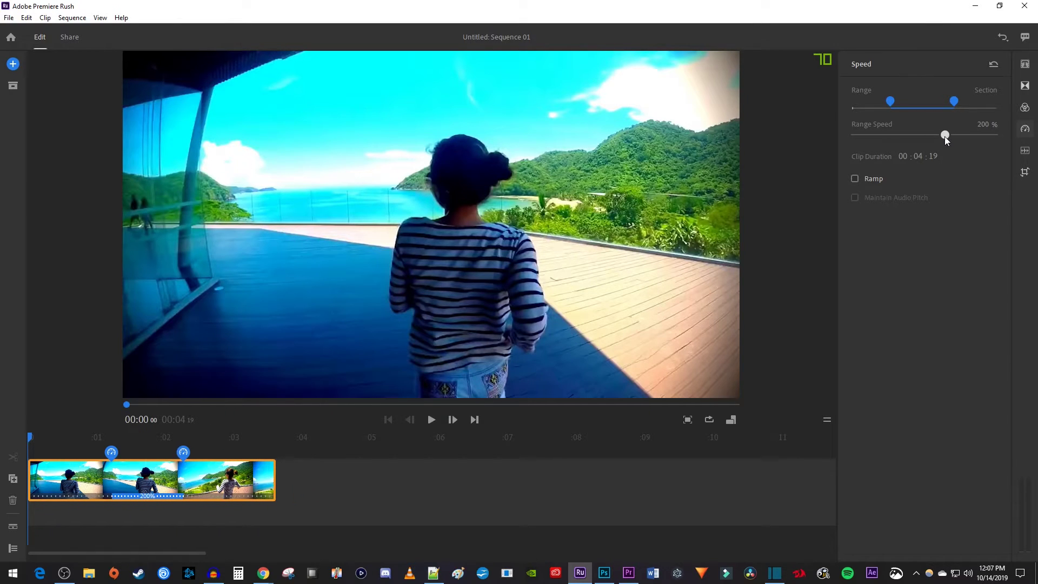
pyautogui.press('space')
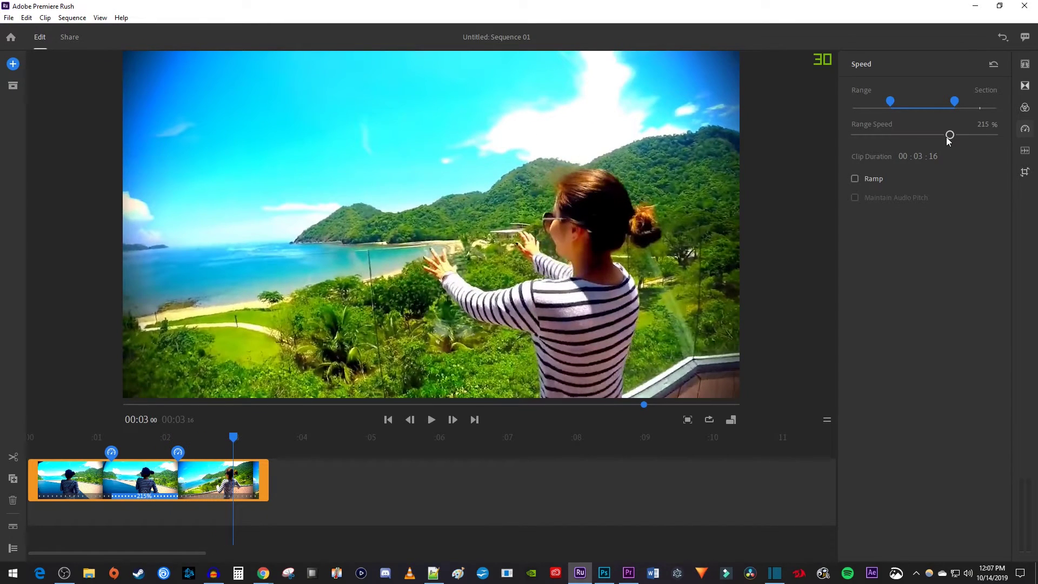
# - Enable speed ramping with a 0.4-second amount and play the clip from the start
pyautogui.click(877, 178)
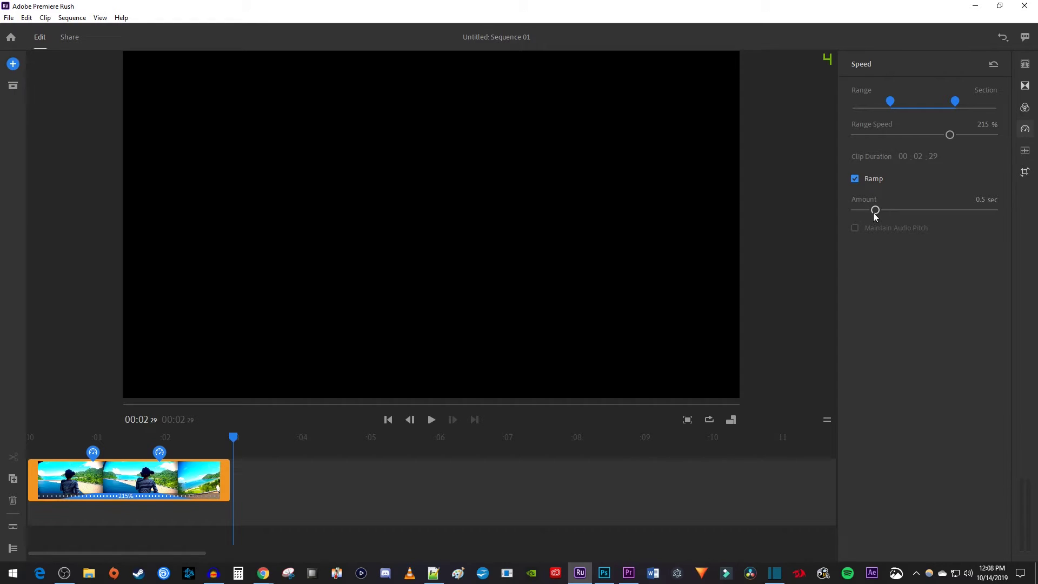
pyautogui.moveTo(874, 212); pyautogui.dragTo(869, 212)
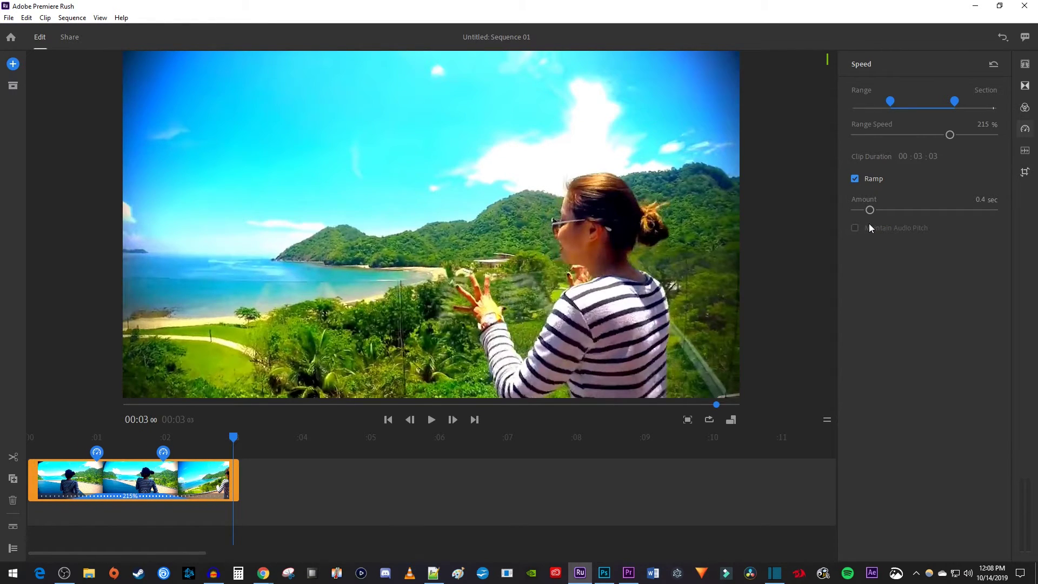
pyautogui.click(388, 420)
pyautogui.press('space')
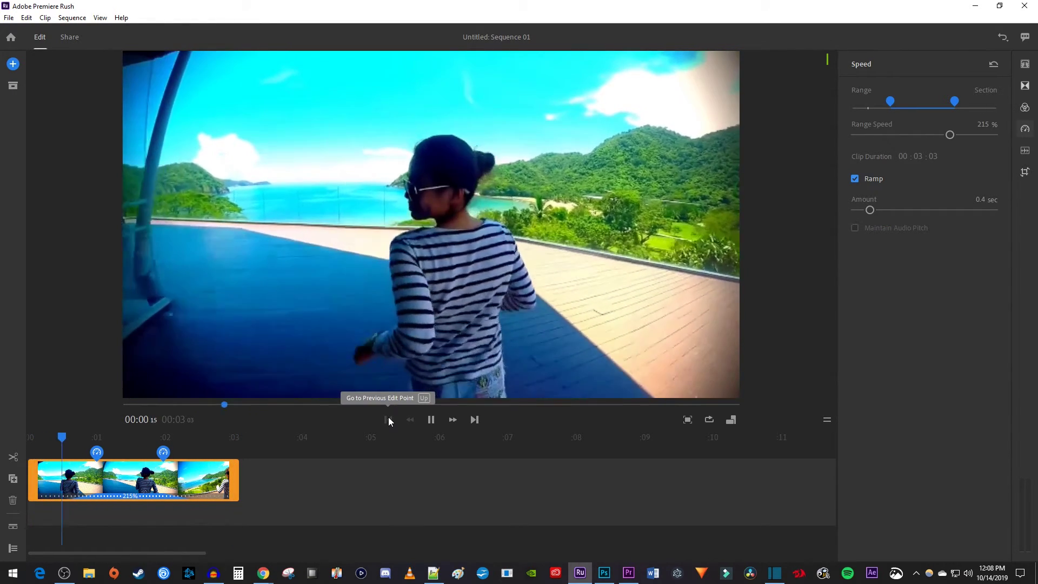